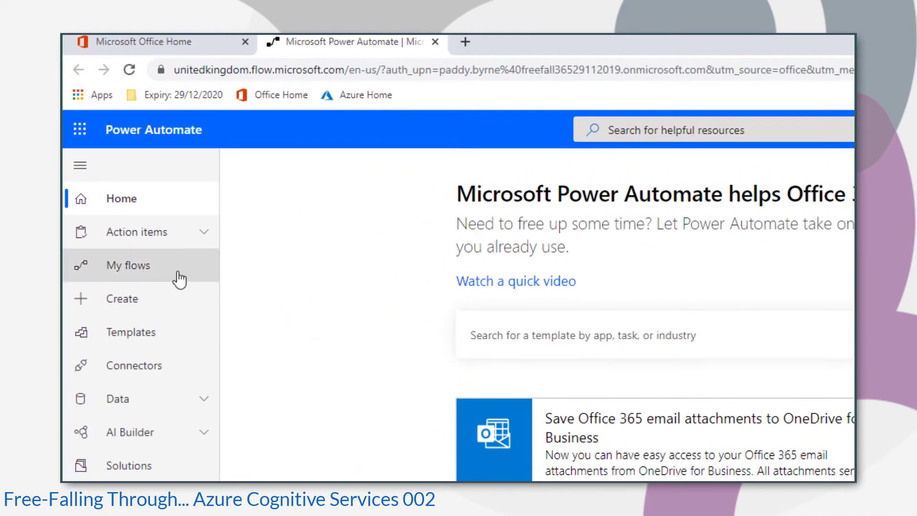
Step: From My flows, create an instant flow from blank with the Manually trigger a flow trigger
click(117, 159)
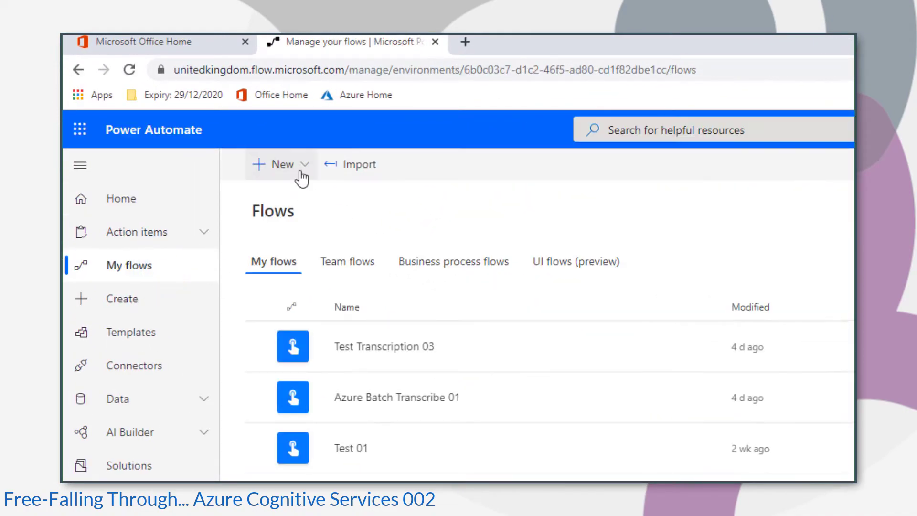
click(301, 170)
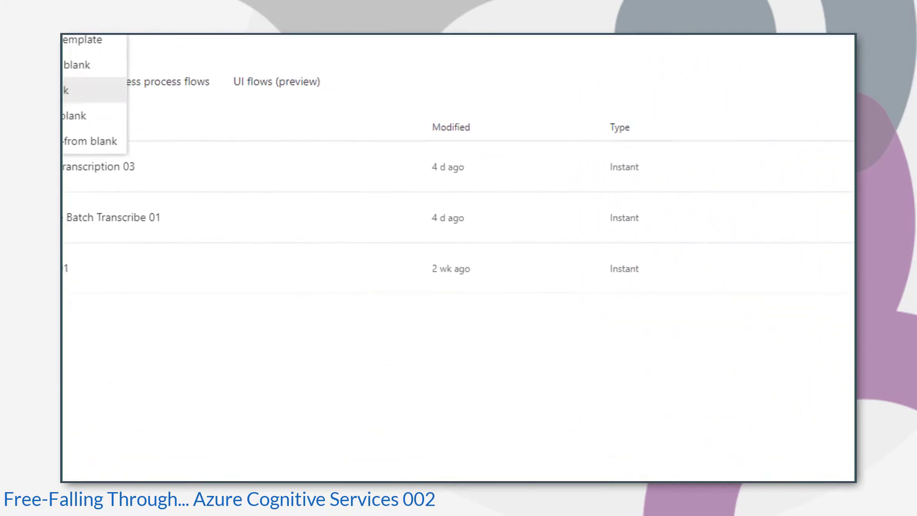
click(284, 270)
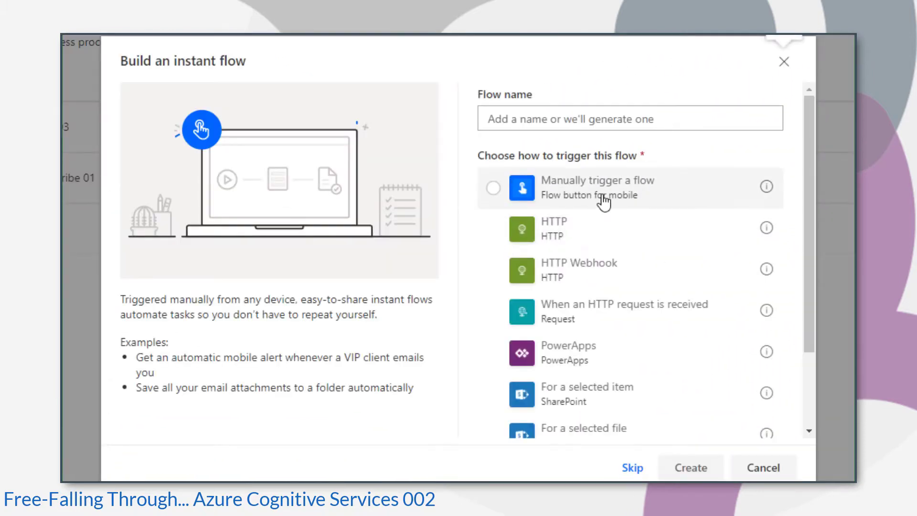
click(603, 197)
click(688, 467)
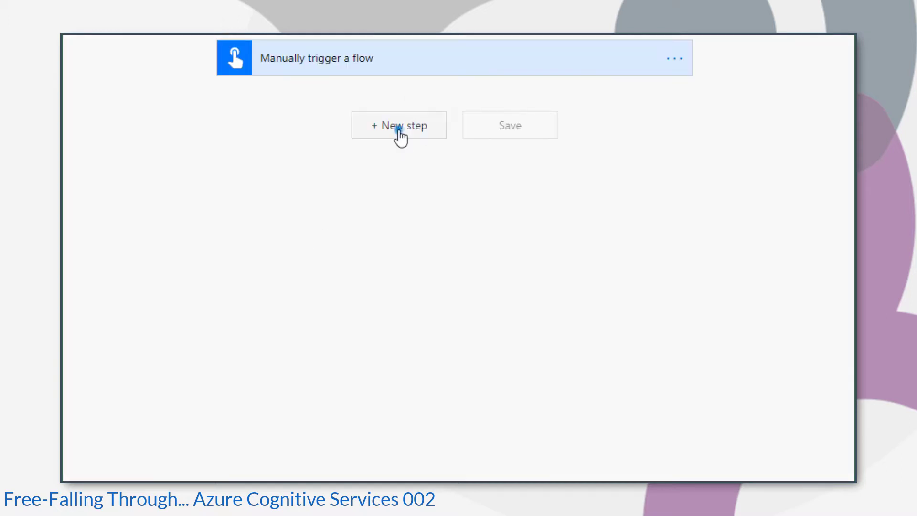
Step: Add an HTTP action after the manual trigger, with the transcriptions Swagger reference open alongside
click(397, 130)
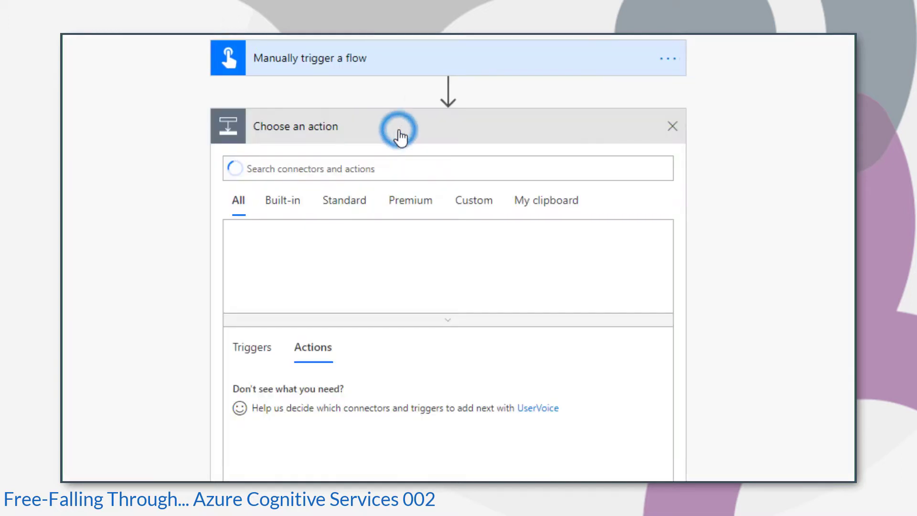
click(390, 164)
text(http)
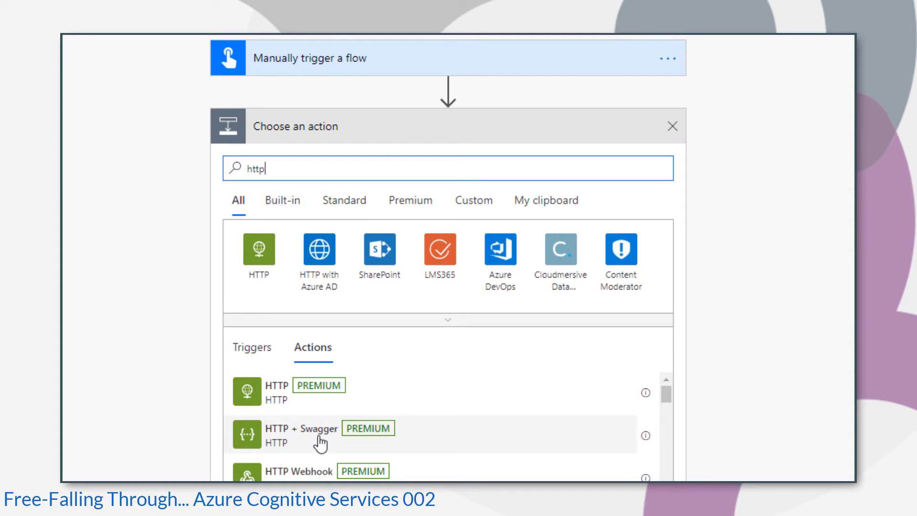
click(320, 443)
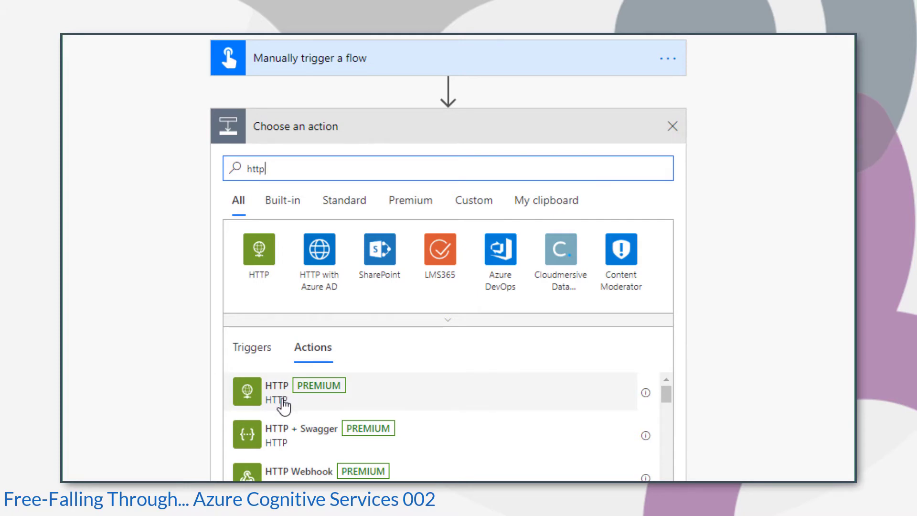
click(282, 403)
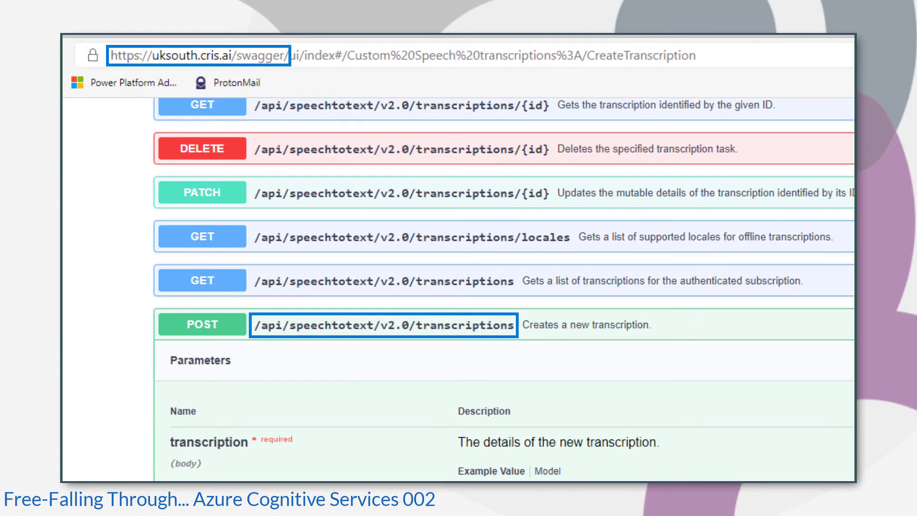
Step: Copy the service base address and set the HTTP request method to POST
drag(110, 56, 234, 56)
key(ctrl+c)
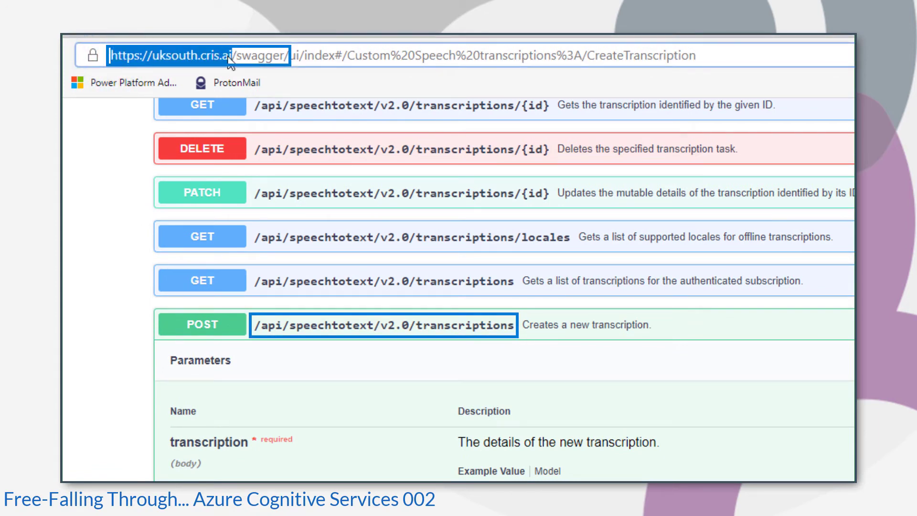
click(377, 479)
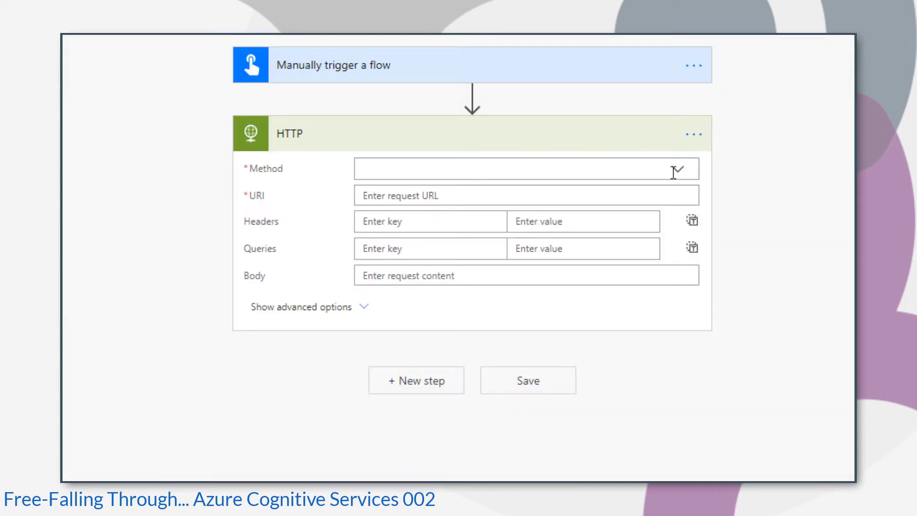
click(673, 171)
click(379, 232)
click(380, 197)
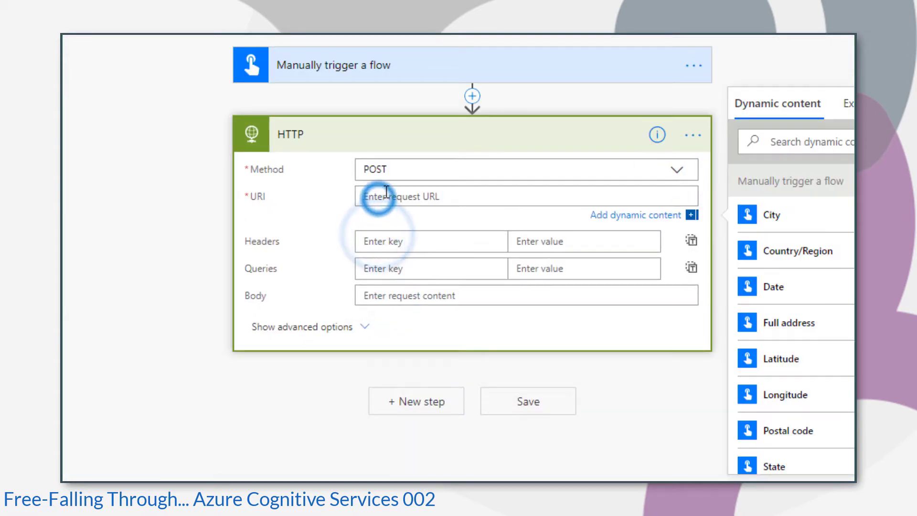
key(ctrl+v)
text(/)
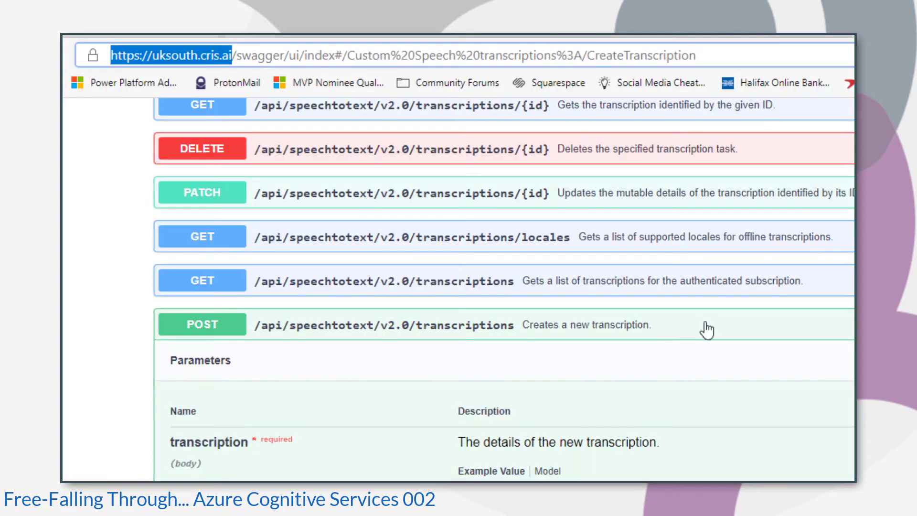
drag(520, 327, 251, 338)
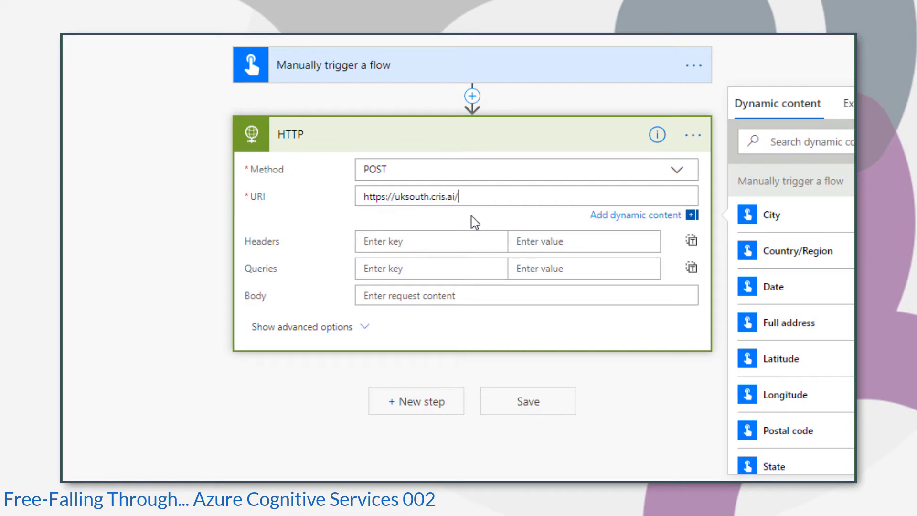
text(/api/speechtotext/v2.0/transcriptions)
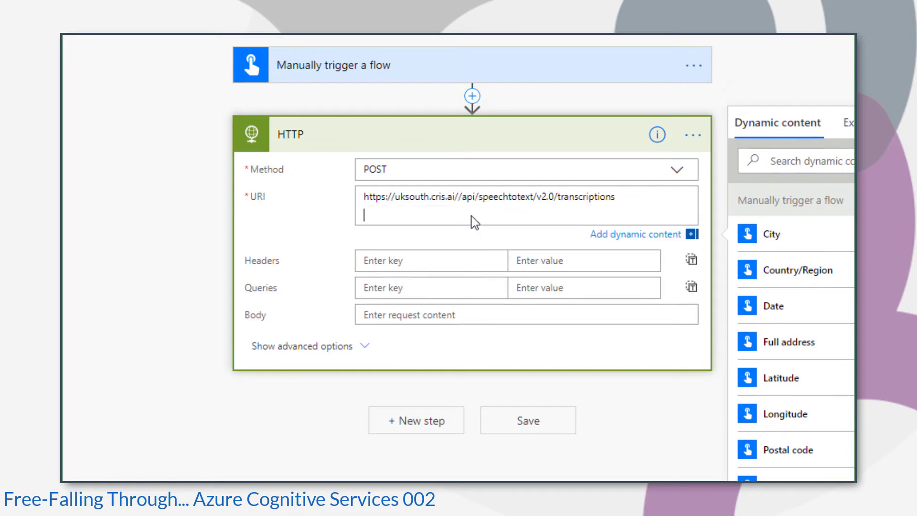
click(458, 197)
key(BackSpace)
click(616, 197)
key(Delete)
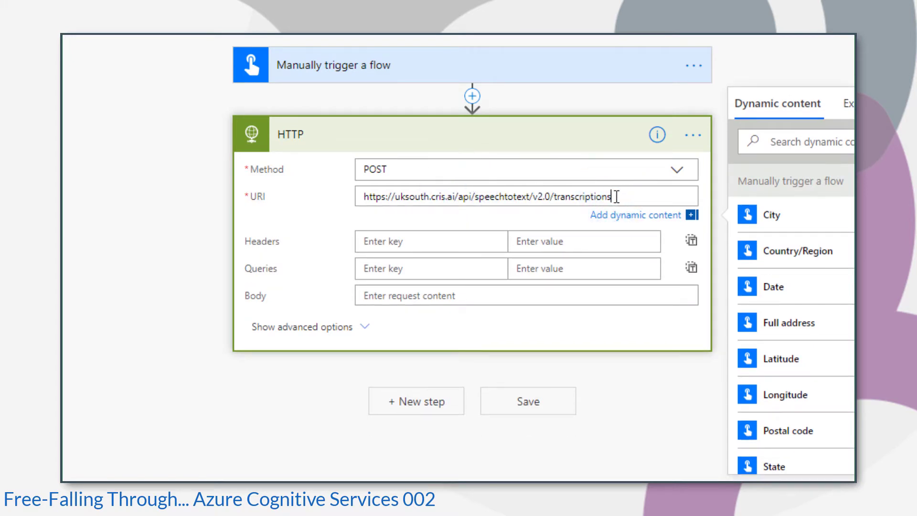
click(377, 240)
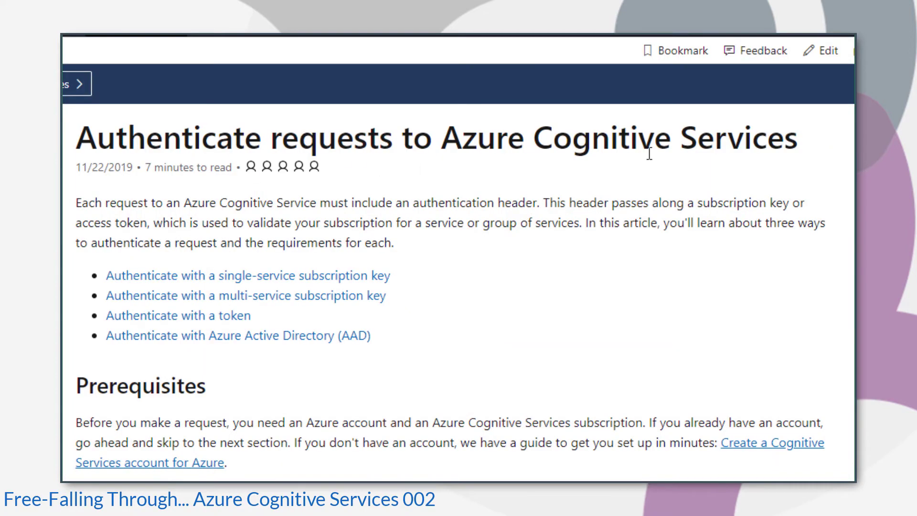
Step: Add an Ocp-Apim-Subscription-Key header name copied from the authentication docs
scroll(774, 313, down, 5)
scroll(773, 308, down, 4)
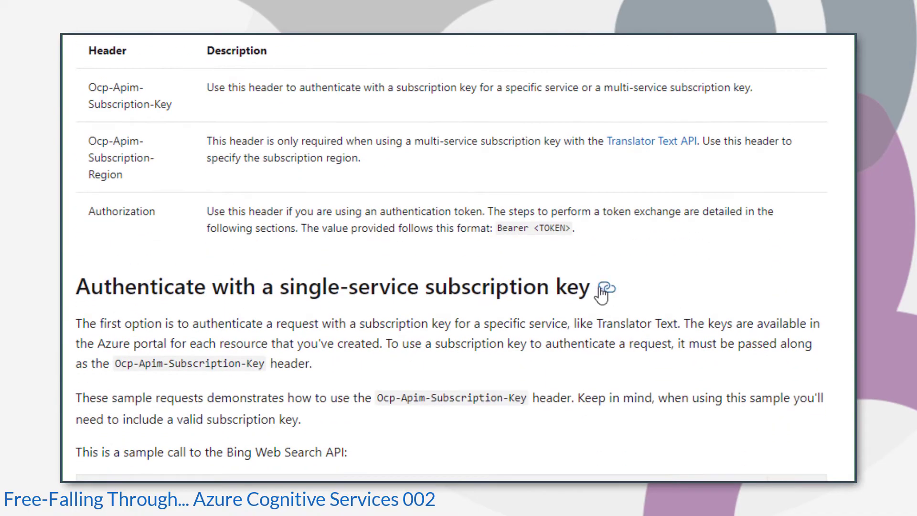
drag(592, 285, 138, 303)
click(548, 351)
scroll(477, 350, down, 2)
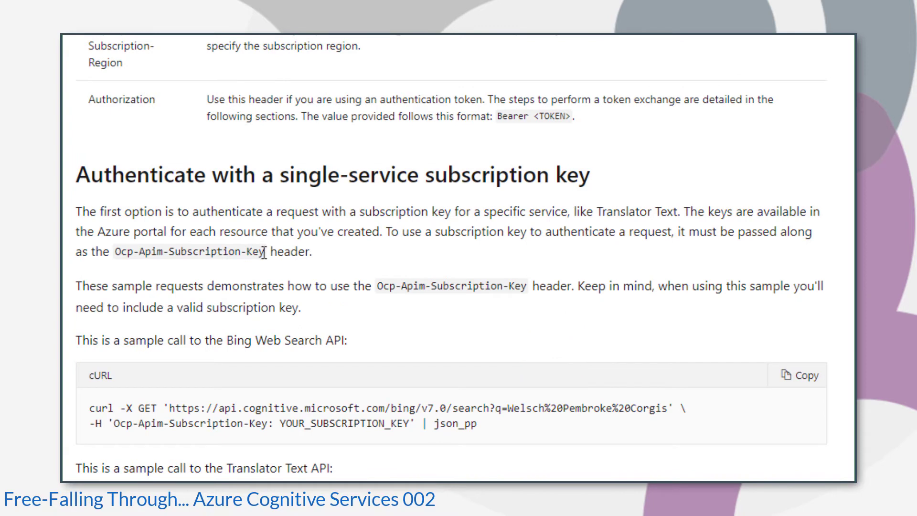
drag(267, 252, 116, 252)
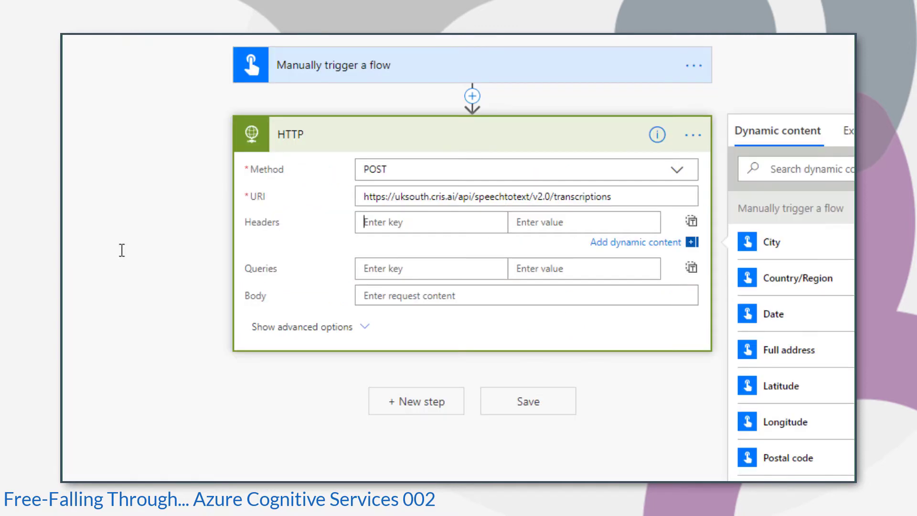
text(Ocp-Apim-Subscription-Key)
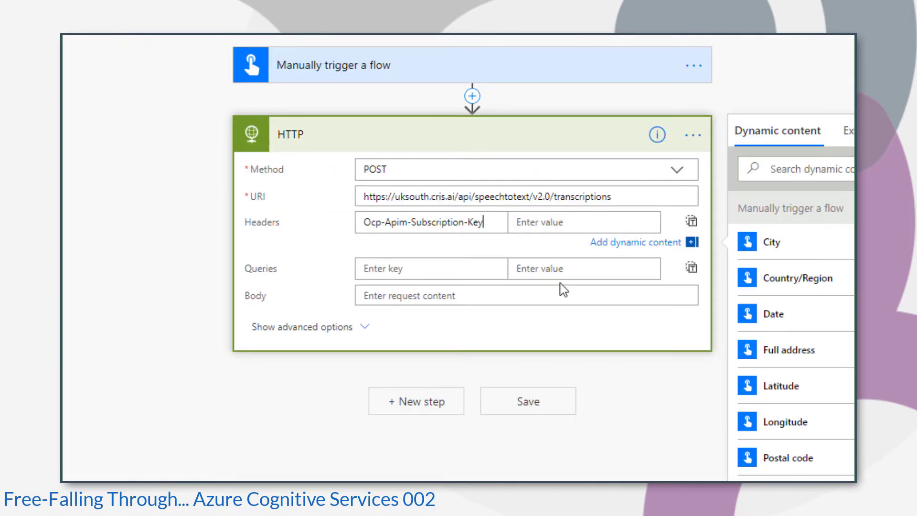
Step: Paste the service's subscription key from the notes as the header value
click(555, 223)
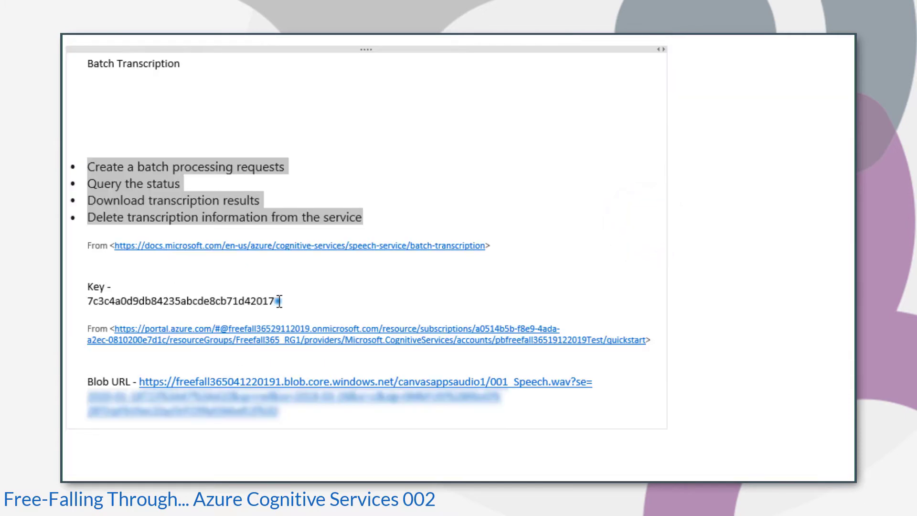
drag(275, 301, 86, 301)
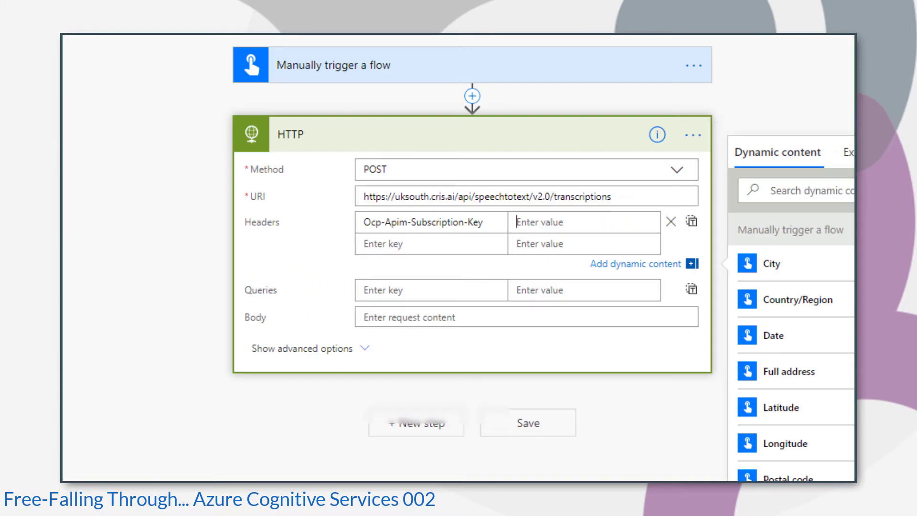
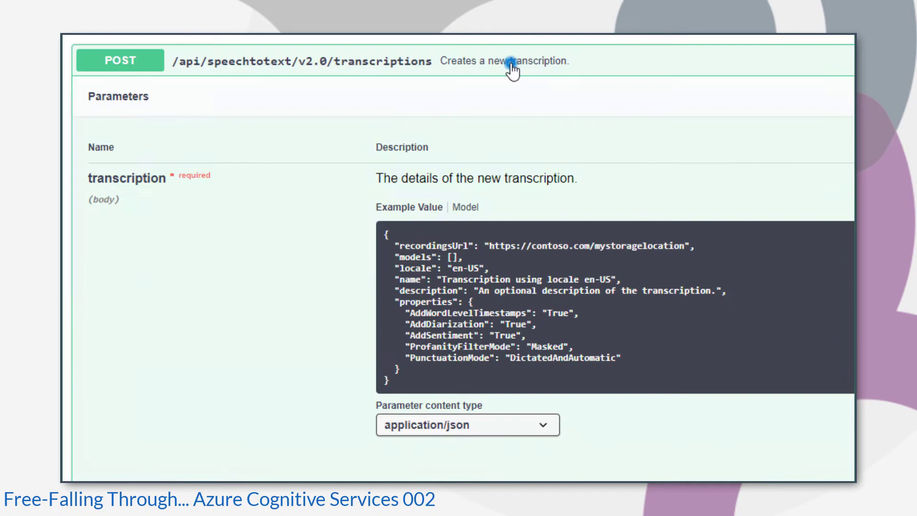
Step: Paste the Swagger example transcription JSON, with recordingsUrl and locale en-US, into the HTTP Body
click(511, 66)
drag(399, 384, 389, 245)
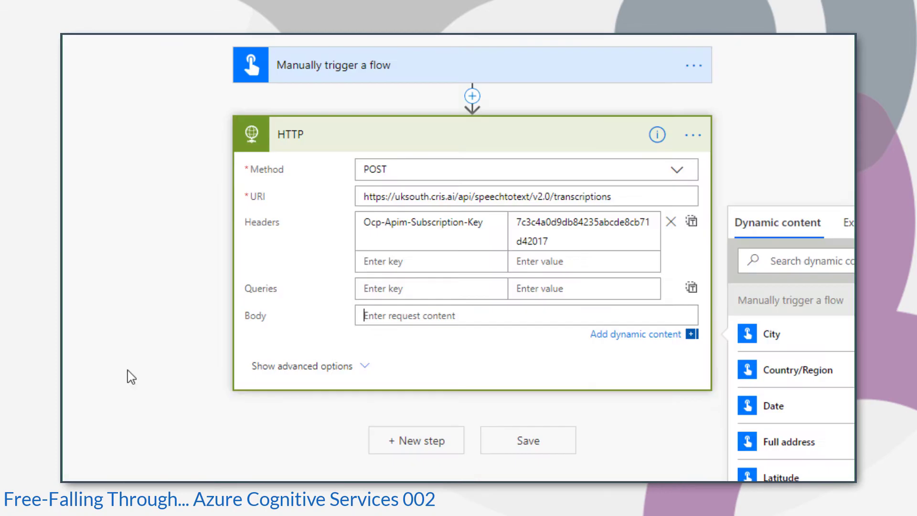
click(406, 319)
click(406, 319)
key(ctrl+v)
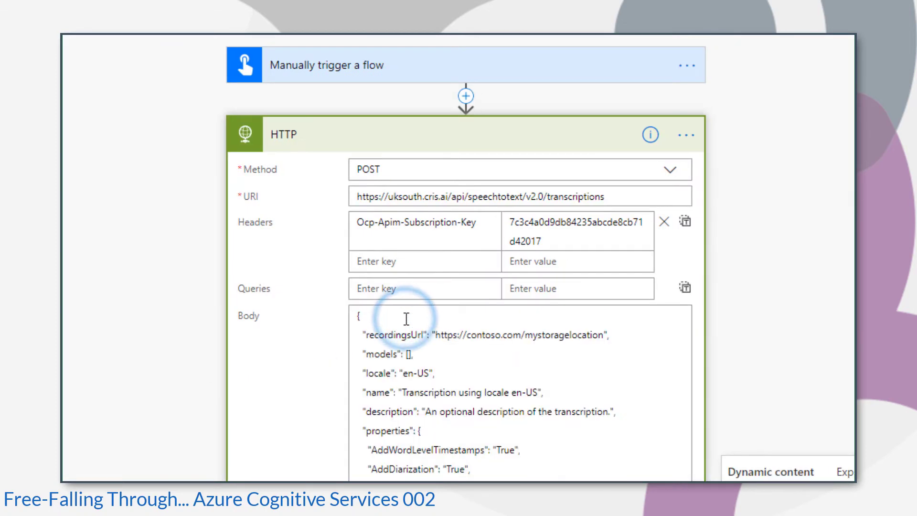
drag(603, 334, 436, 335)
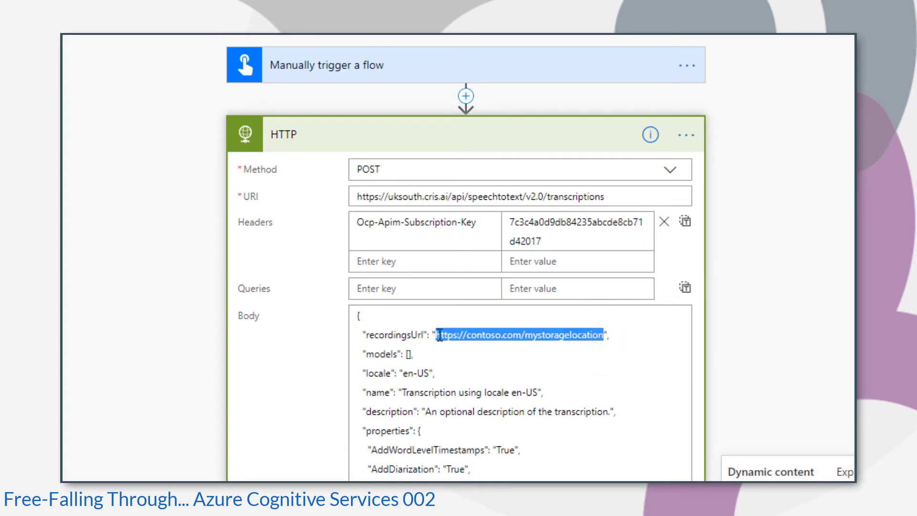
click(465, 96)
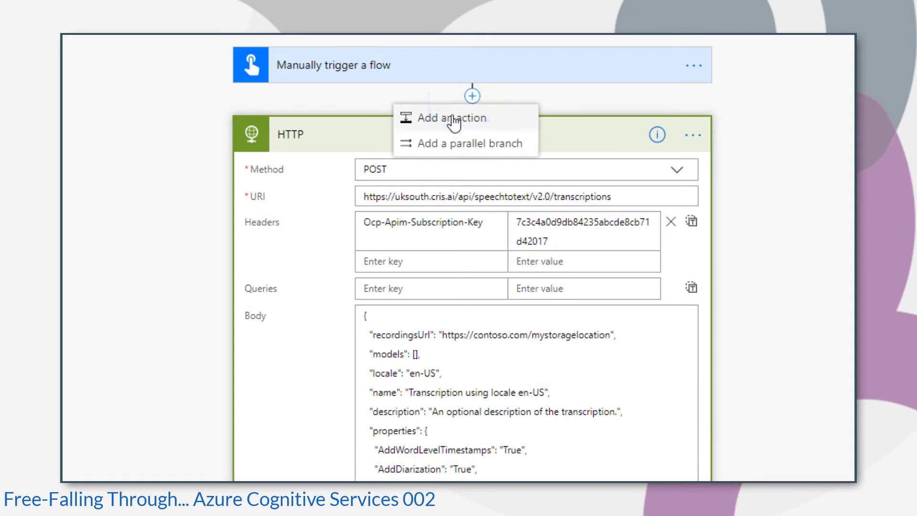
Step: Insert an Initialize variable step before HTTP, naming it recordUrl with type String
click(454, 119)
click(169, 105)
text(varia)
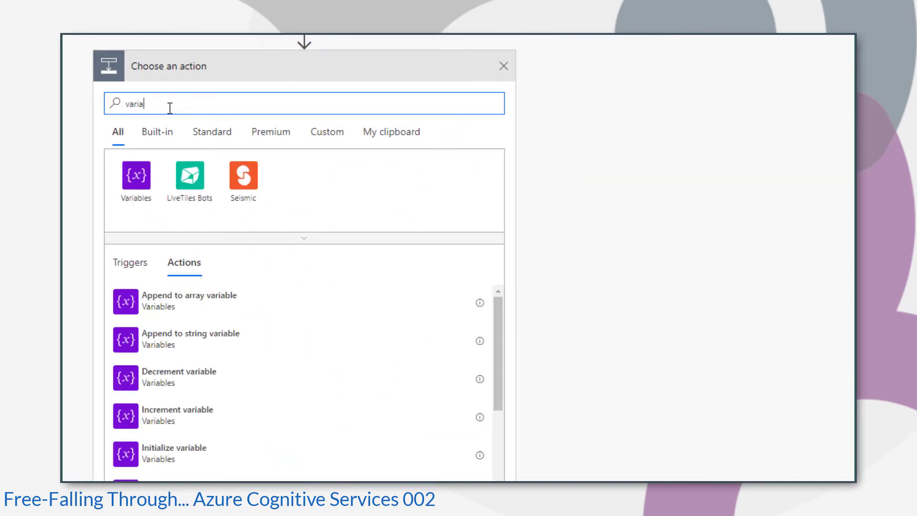
click(158, 453)
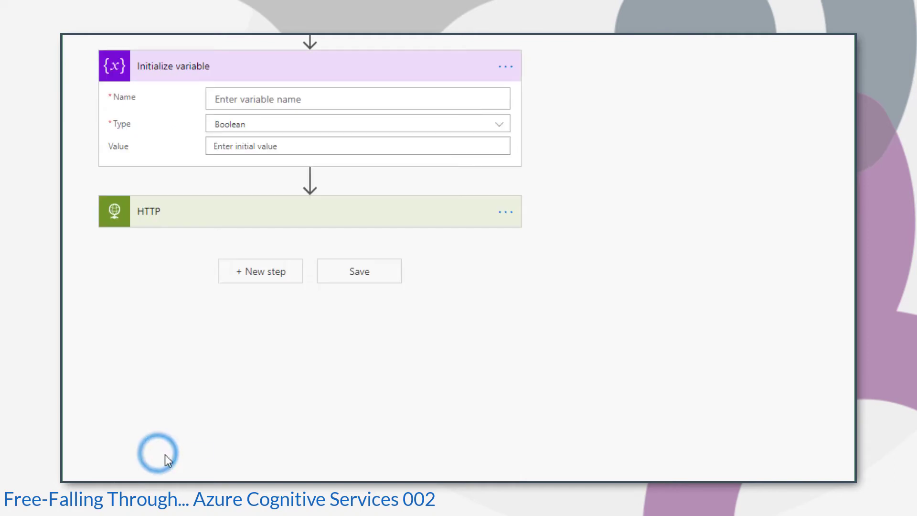
click(255, 98)
text(rec)
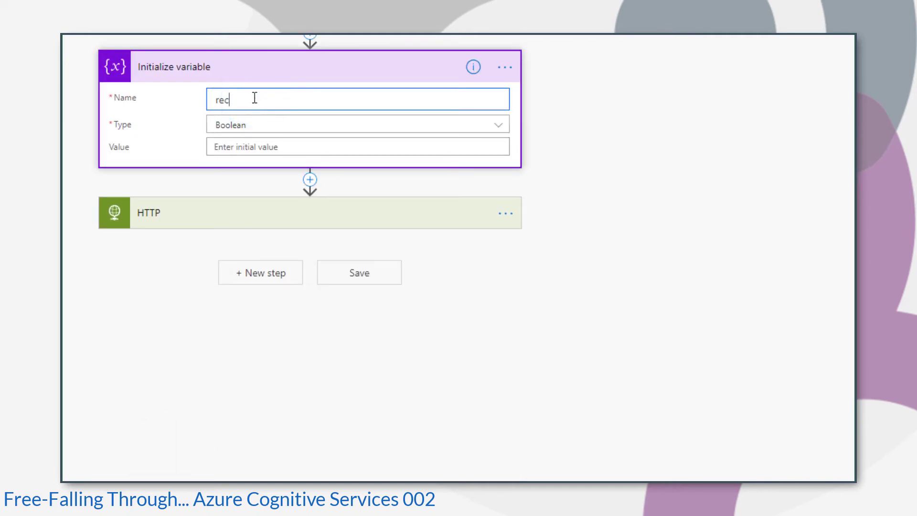
text(ordUp)
click(267, 128)
click(239, 215)
Step: Set the recordUrl value to the audio file's blob URL copied from the notes
click(220, 148)
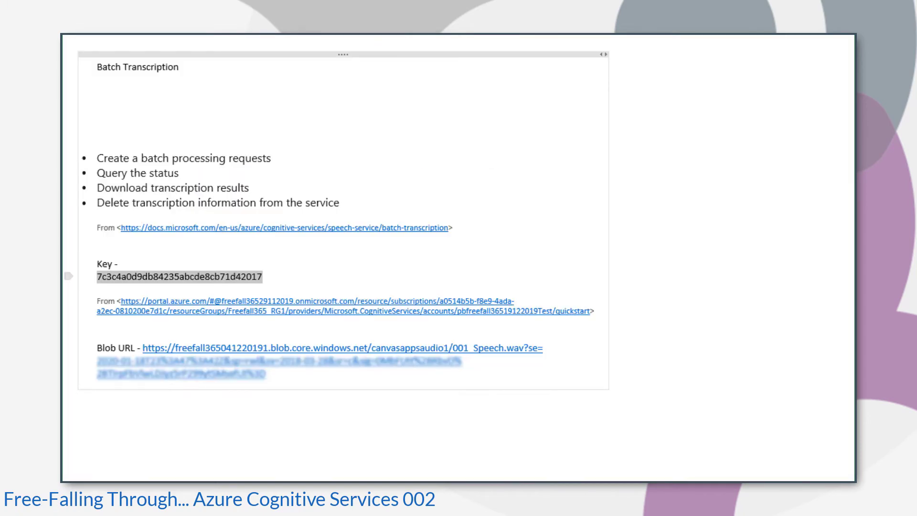
drag(297, 376, 146, 351)
key(ctrl+c)
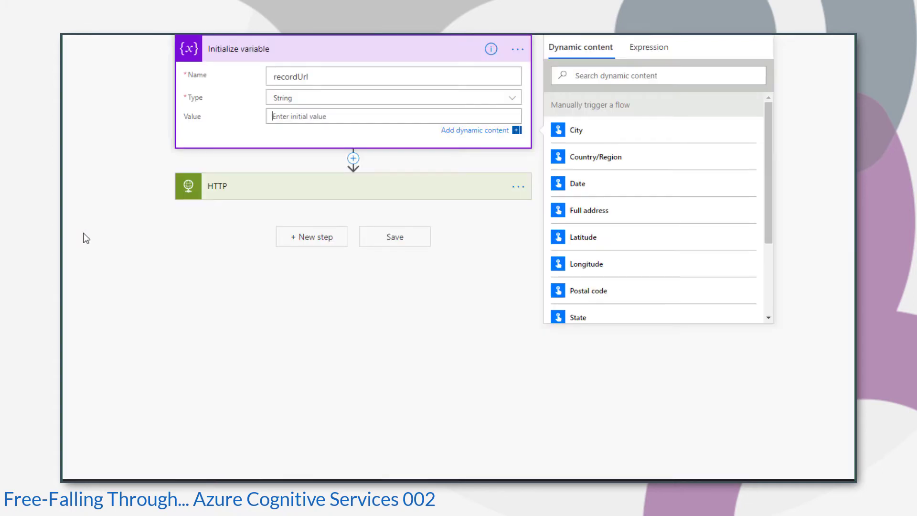
key(ctrl+v)
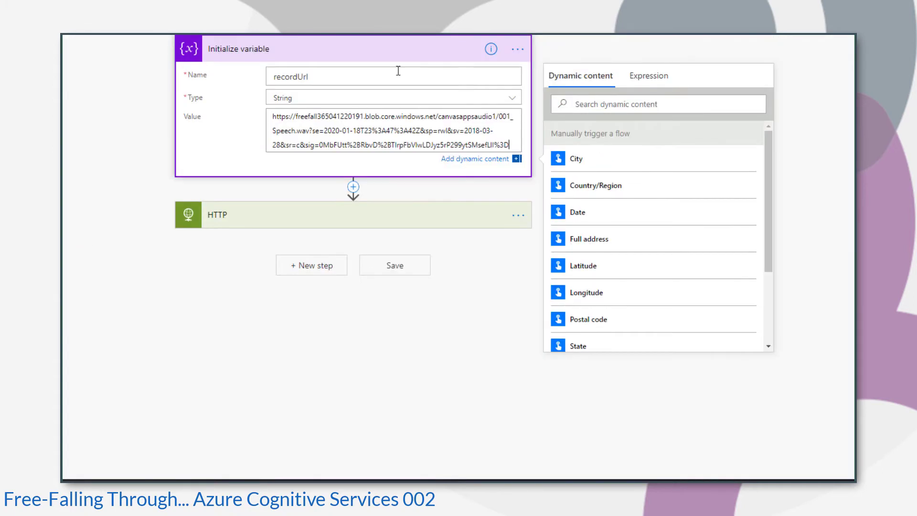
click(415, 52)
click(518, 101)
Step: Rename the HTTP step Create Transcription and swap the contoso recordingsUrl for the recordUrl variable
click(568, 118)
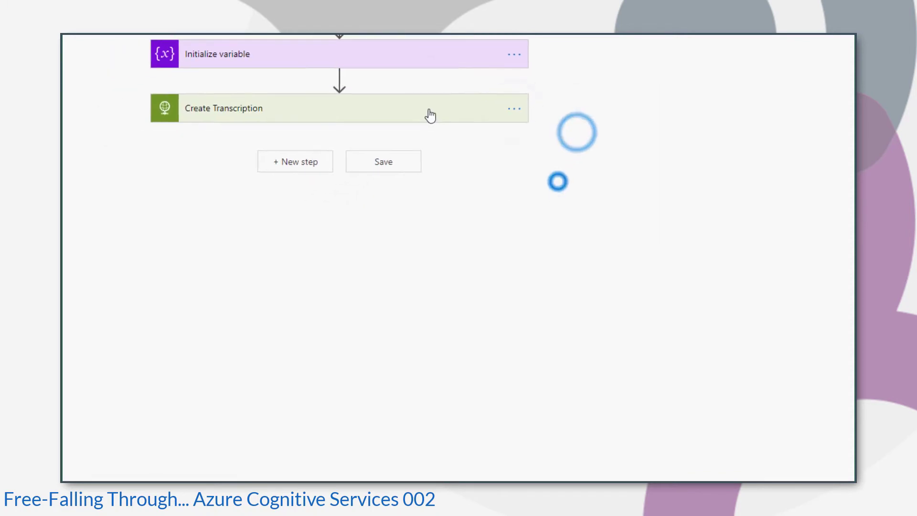
click(437, 100)
drag(451, 248, 328, 249)
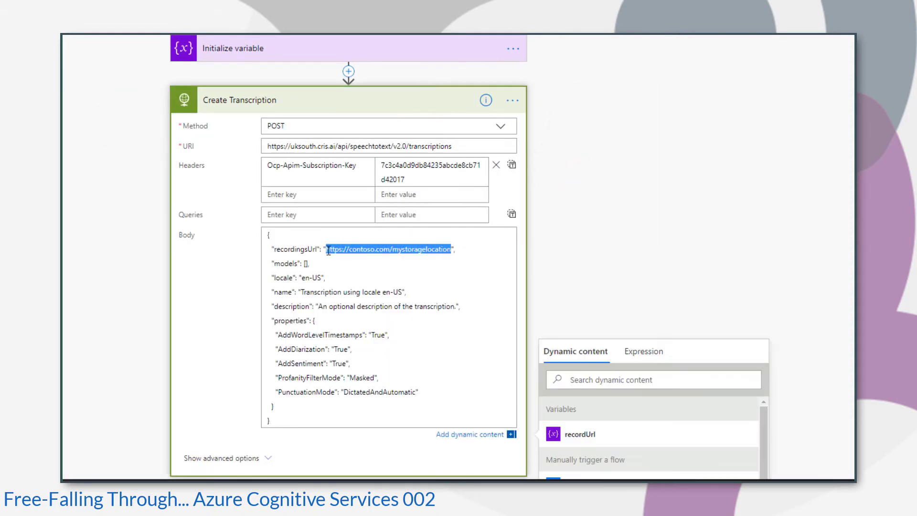
key(Delete)
click(591, 446)
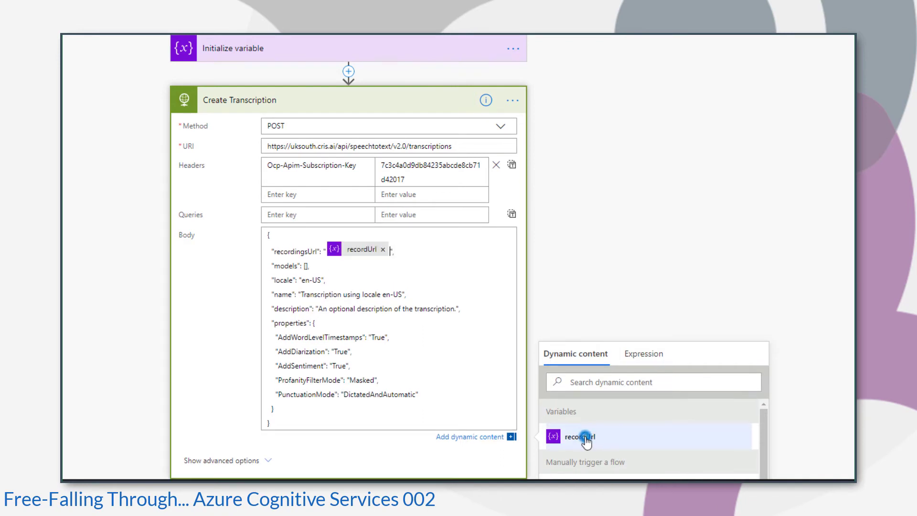
Step: Add a second Initialize variable step named transcriptionName of type String
click(348, 71)
click(335, 89)
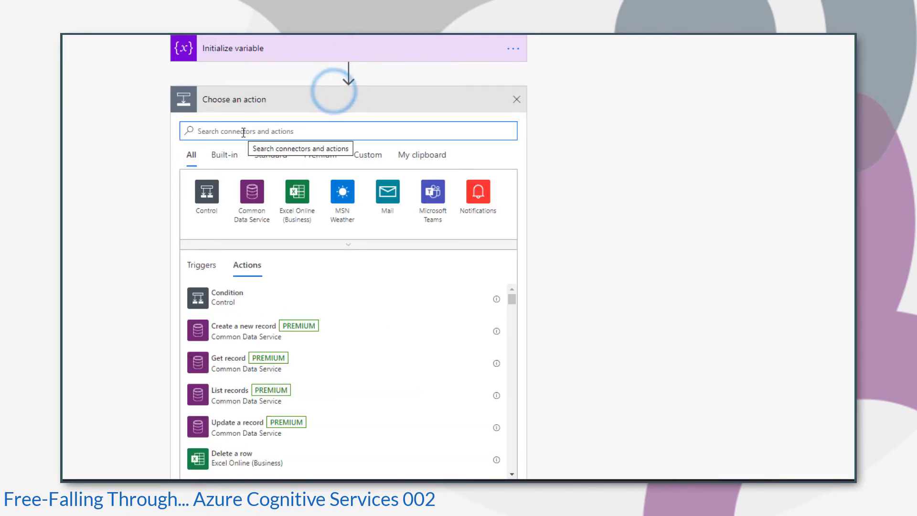
text(variable)
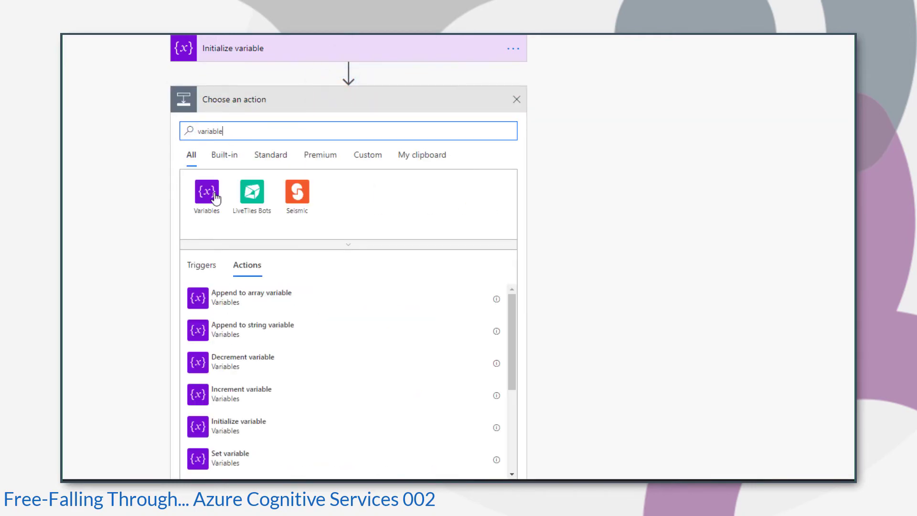
click(237, 424)
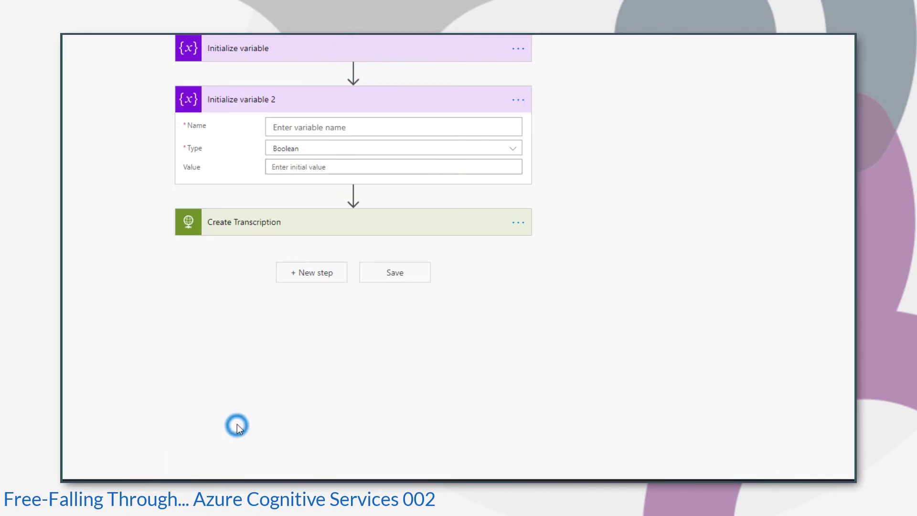
click(320, 127)
text(transcriptionName)
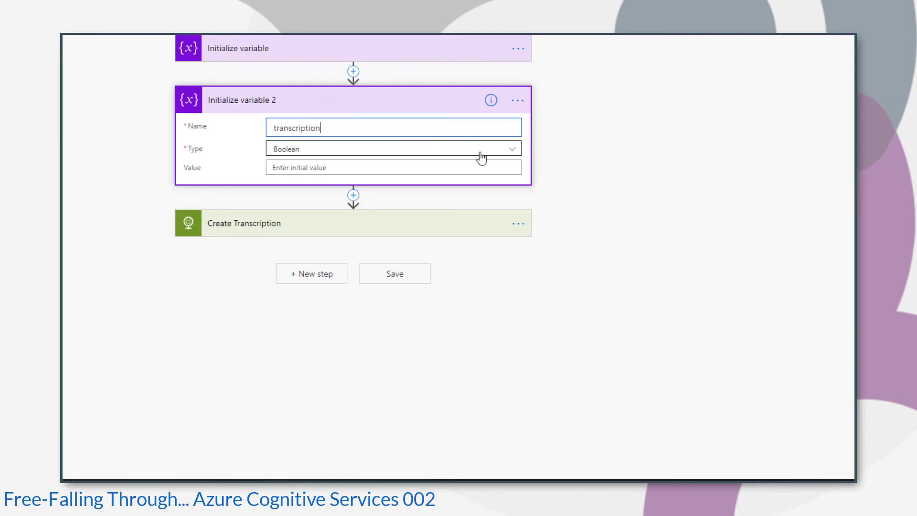
click(481, 149)
click(306, 221)
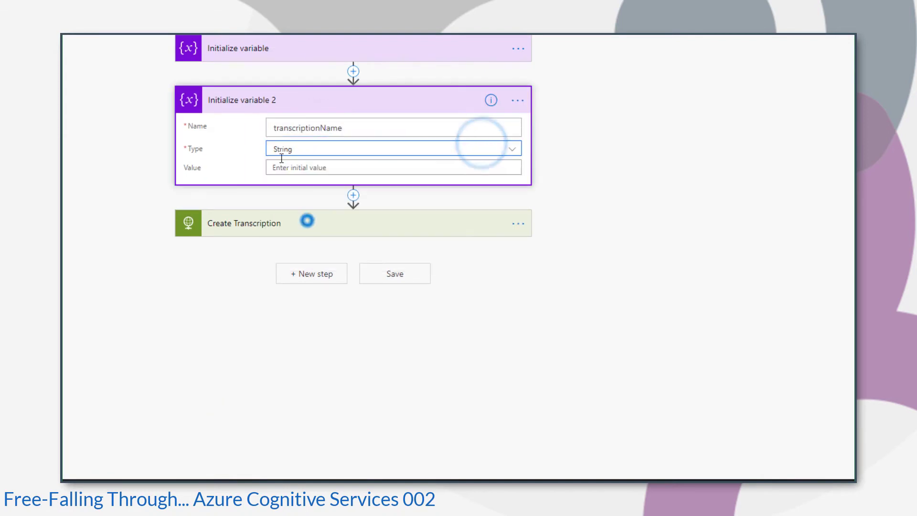
Step: Set its value to FFTCA001_Transcription_ followed by the utcNow() expression
click(278, 168)
key(ctrl+v)
click(651, 99)
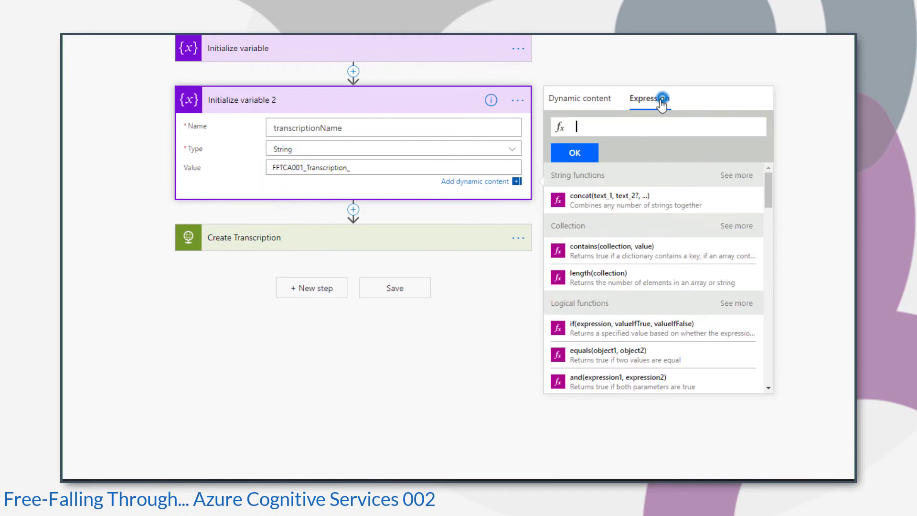
click(626, 120)
text(now)
key(Return)
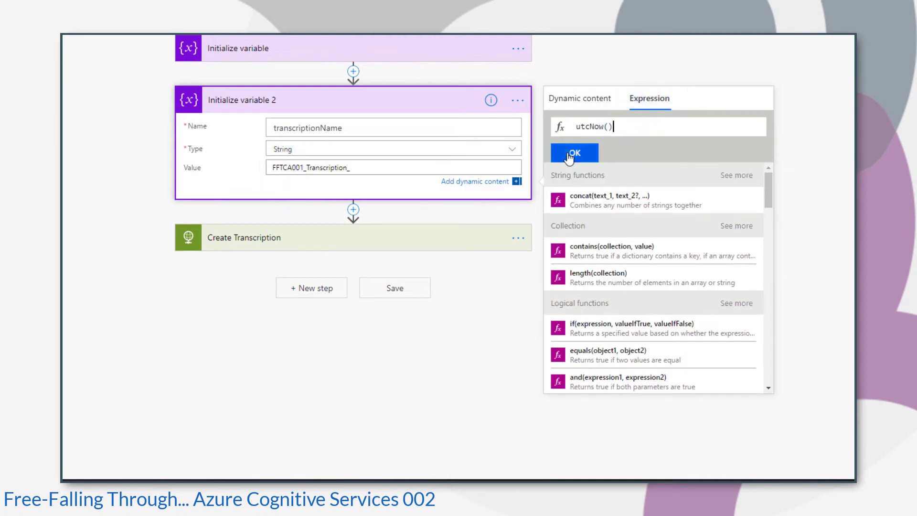
click(578, 154)
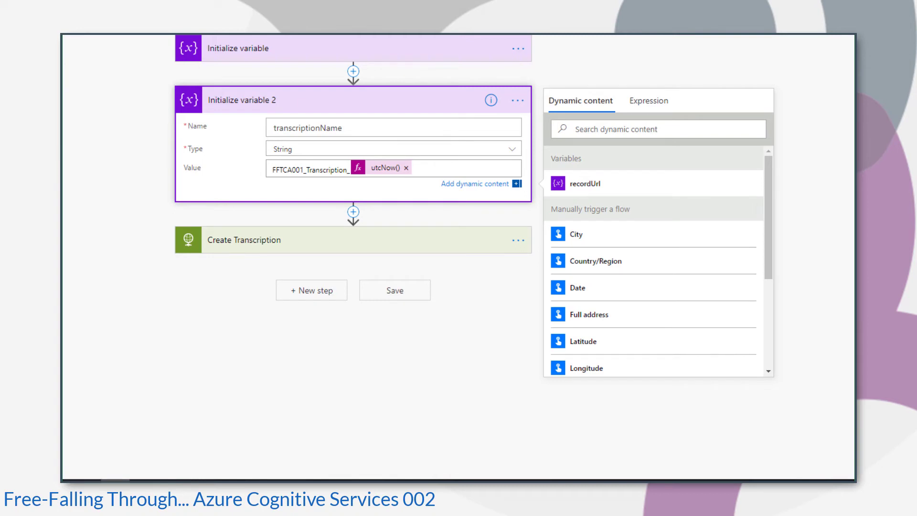
Step: Retitle the second variable step Initialize transcriptionName
double_click(313, 127)
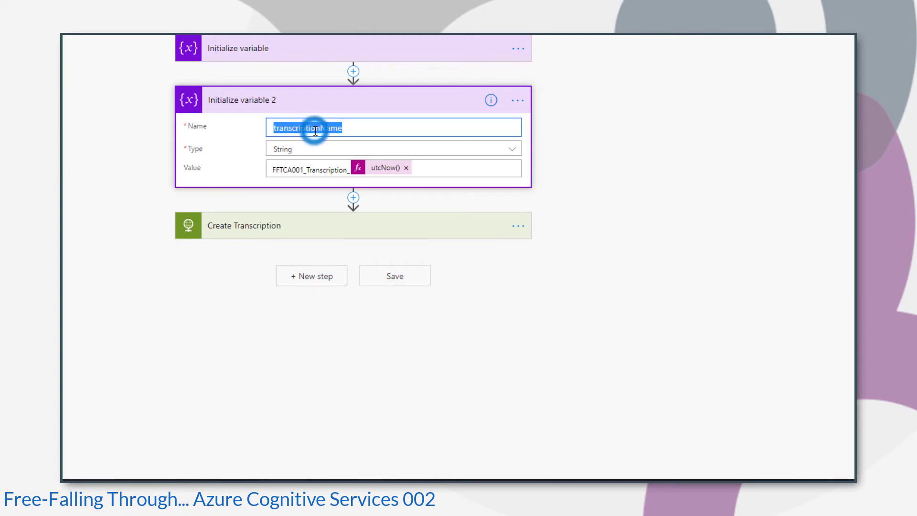
click(517, 100)
click(566, 119)
drag(240, 100, 286, 101)
key(ctrl+v)
click(491, 46)
Step: Retitle the first variable step Initialize recordUrl
click(512, 52)
click(525, 33)
double_click(291, 78)
click(248, 47)
click(517, 49)
click(562, 68)
double_click(248, 48)
key(ctrl+v)
click(685, 180)
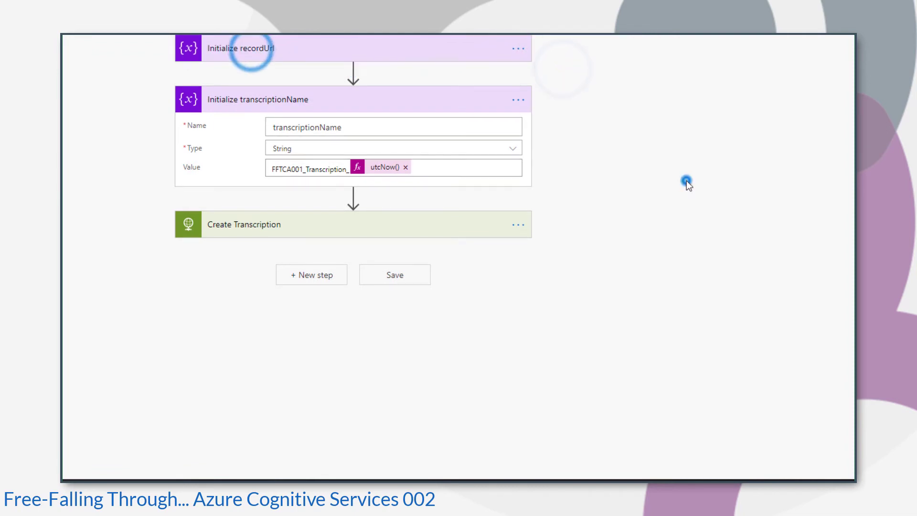
Step: Replace the Create Transcription body's name value with the transcriptionName variable
click(411, 102)
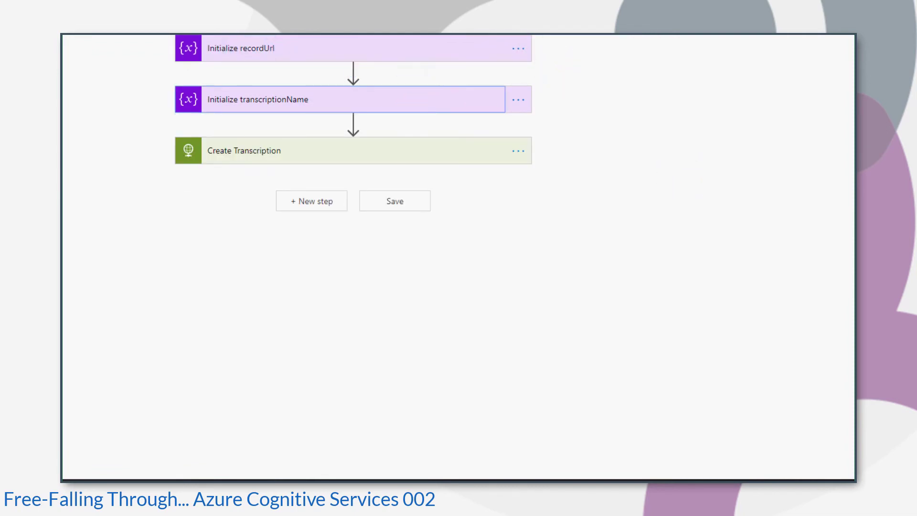
click(364, 148)
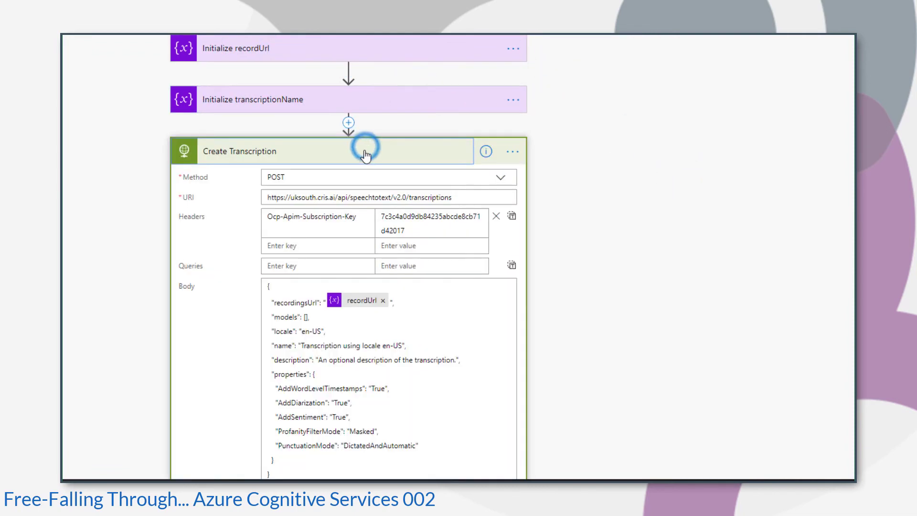
drag(403, 345, 299, 345)
key(BackSpace)
scroll(783, 327, down, 3)
click(631, 310)
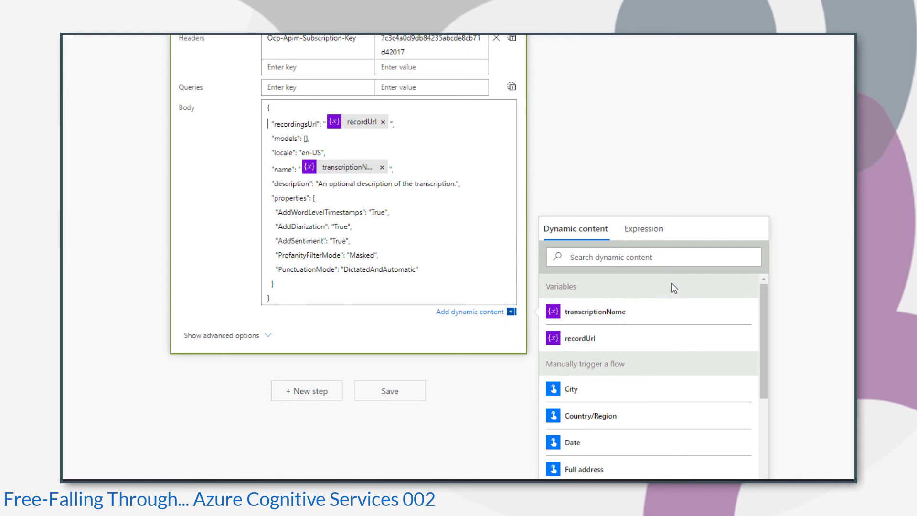
scroll(348, 191, up, 2)
Step: Name the flow Transcribe Audio File and save it
click(340, 39)
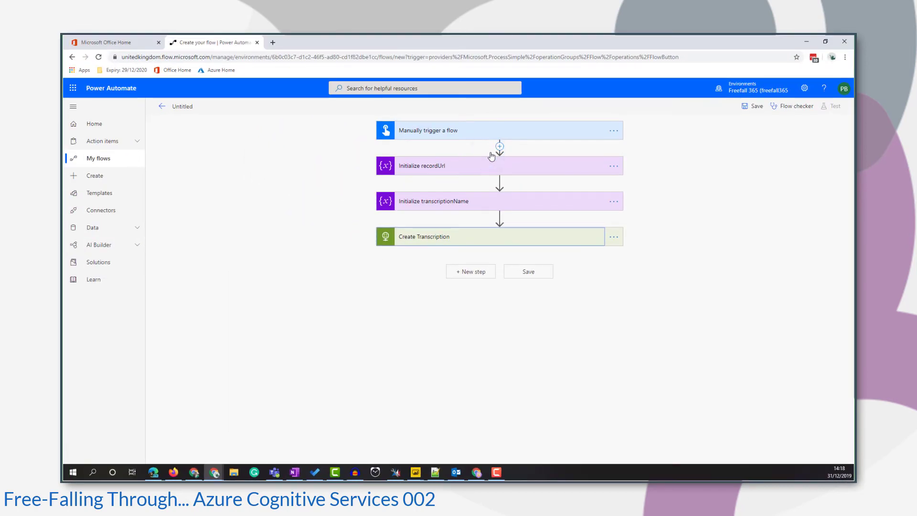
click(189, 106)
text(Transcribe Audio File)
click(752, 106)
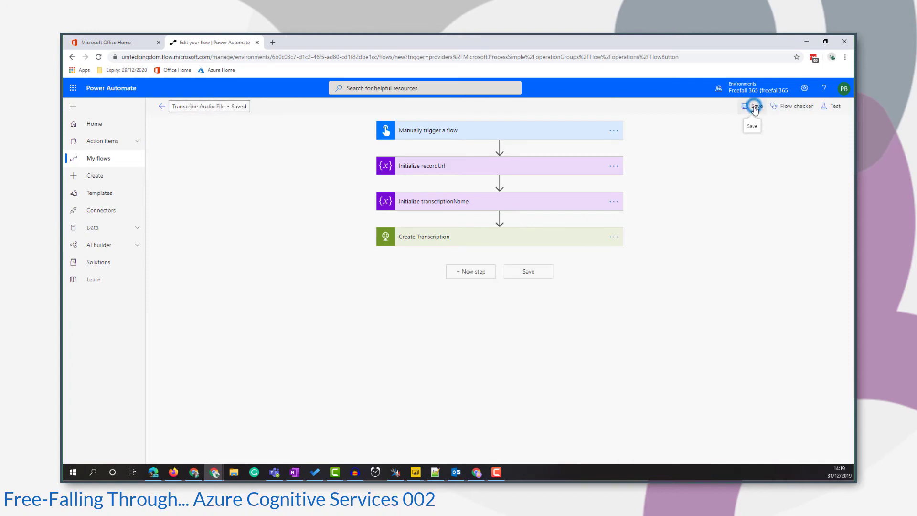
Step: Test the flow with a manually performed trigger and run it
click(833, 107)
click(725, 126)
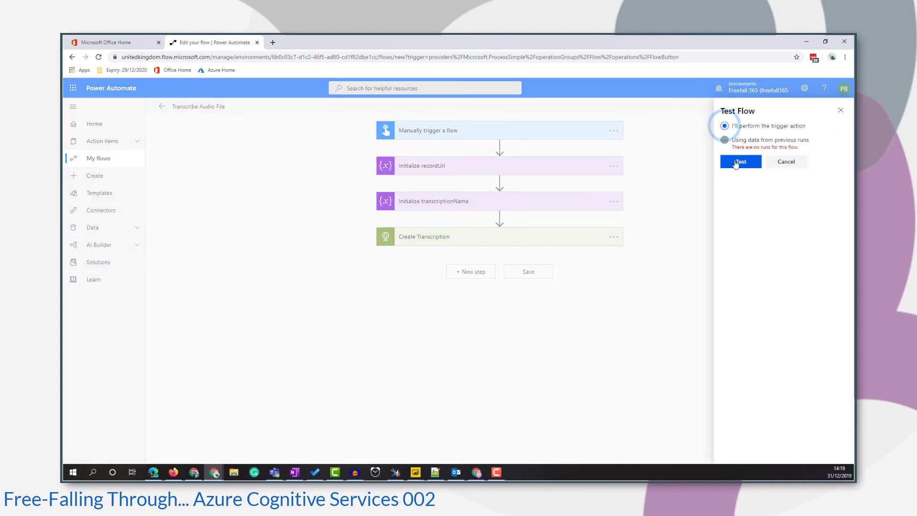
click(738, 162)
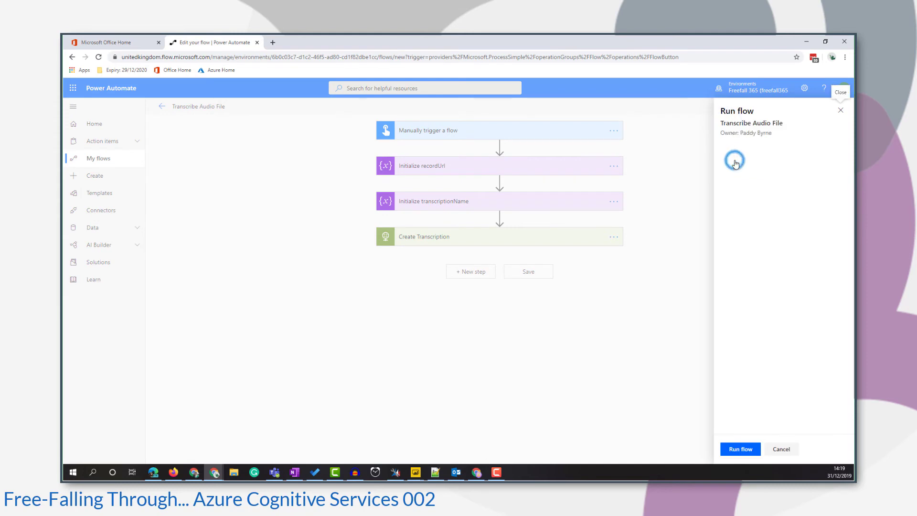
click(739, 448)
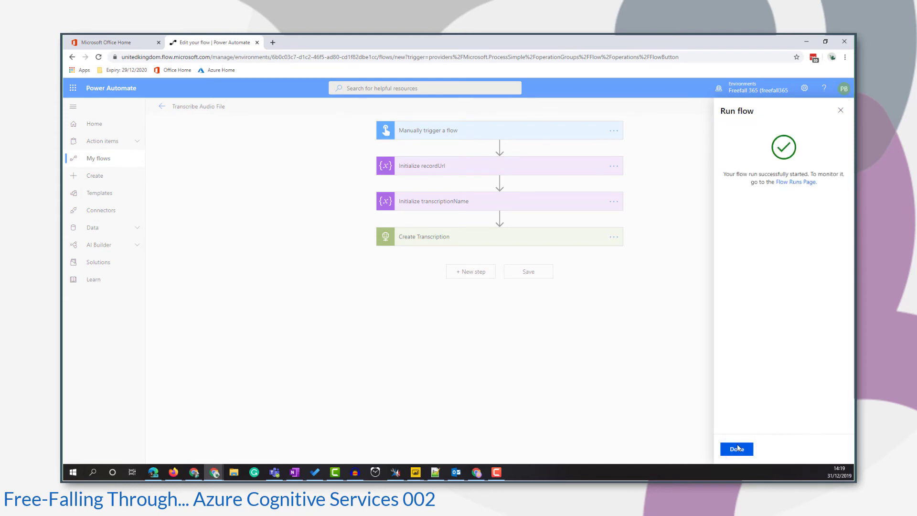
click(738, 448)
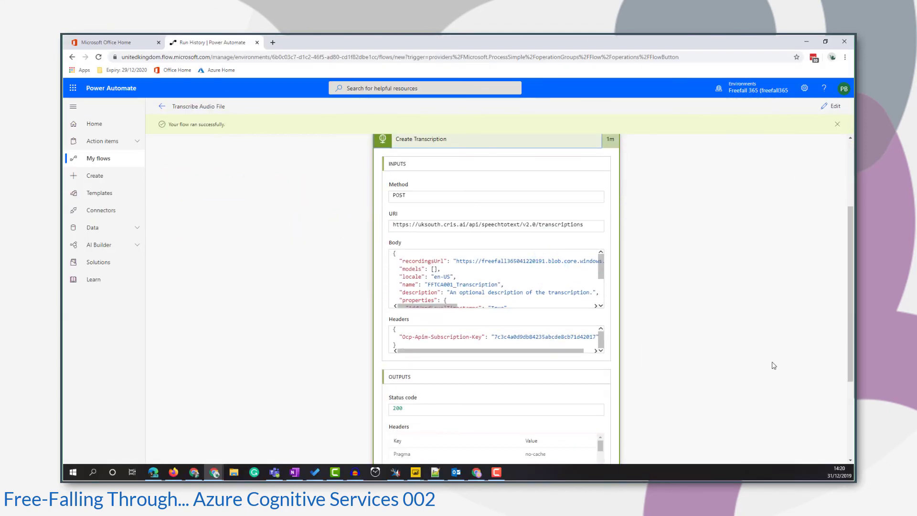
scroll(668, 368, down, 3)
Step: Select and copy the Create Transcription response body from the successful status 200 run
click(524, 401)
key(ctrl+a)
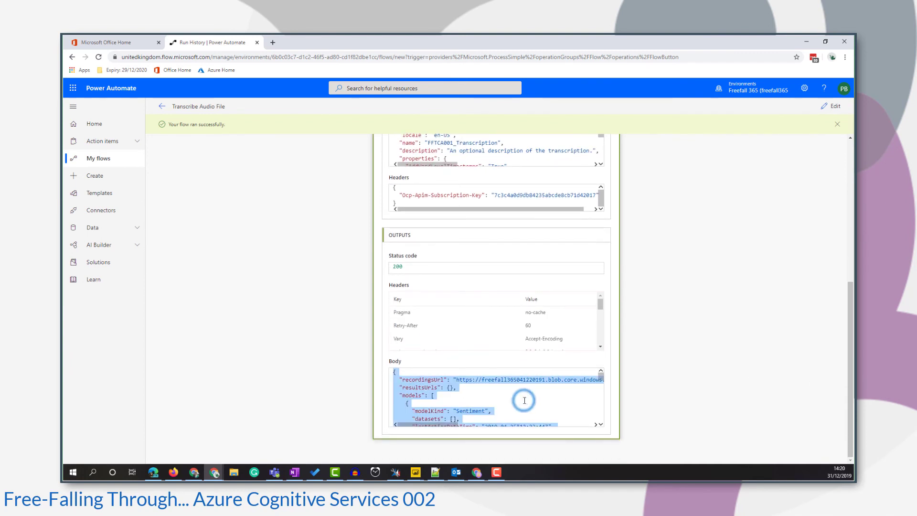
key(alt+Tab)
Step: Paste the 68-line transcription response into a new tab and set its language to JSON
double_click(513, 70)
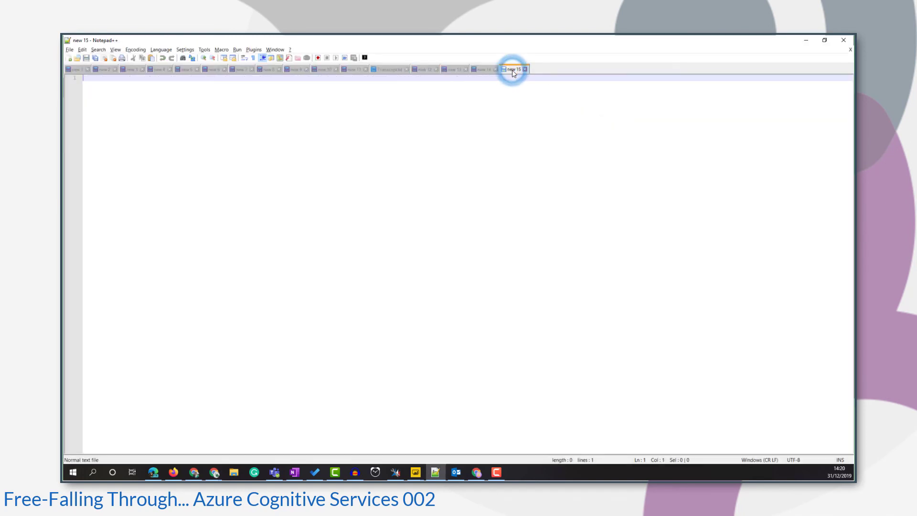
key(ctrl+v)
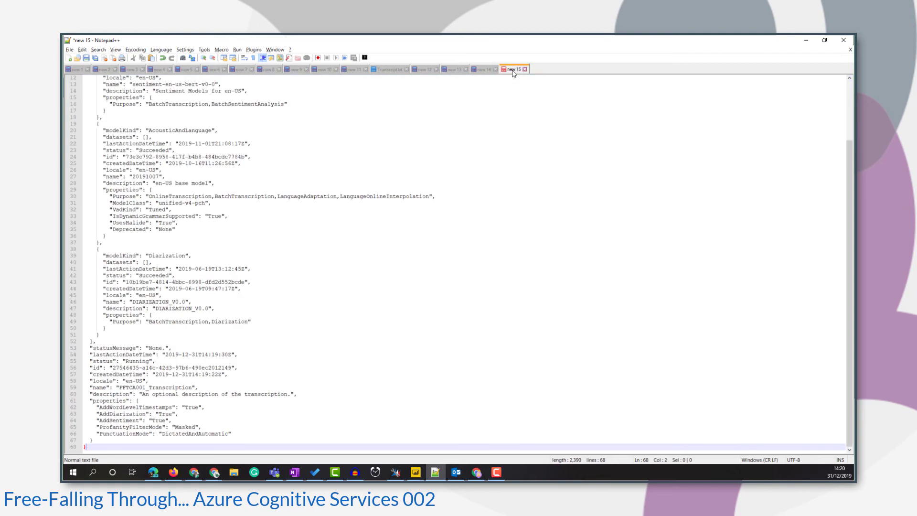
click(184, 49)
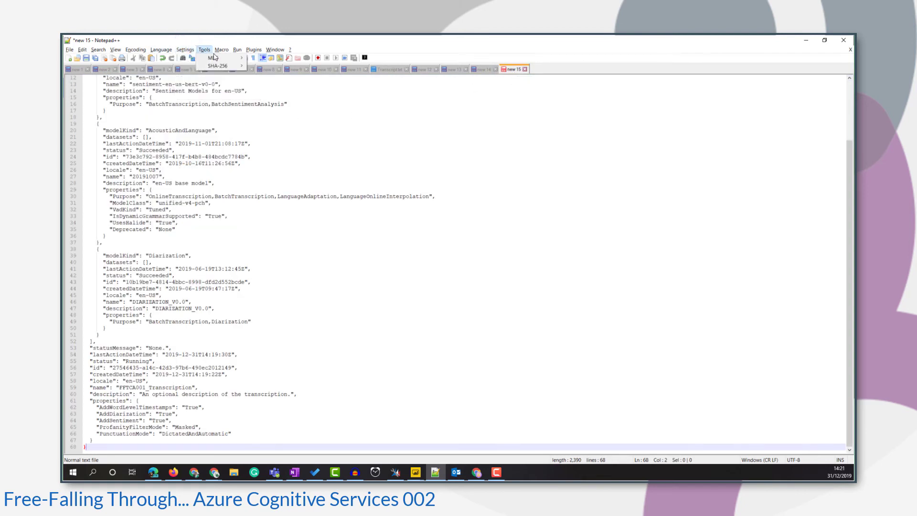
mouse_move(165, 50)
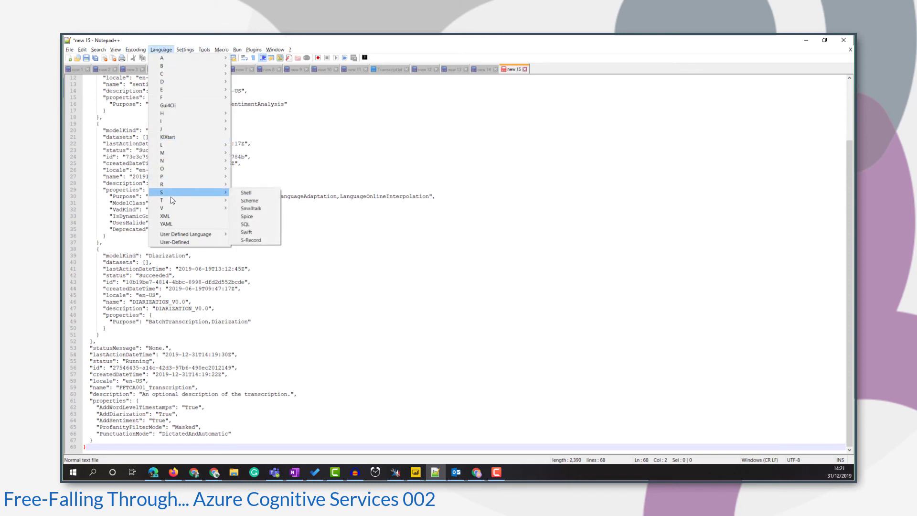
mouse_move(181, 129)
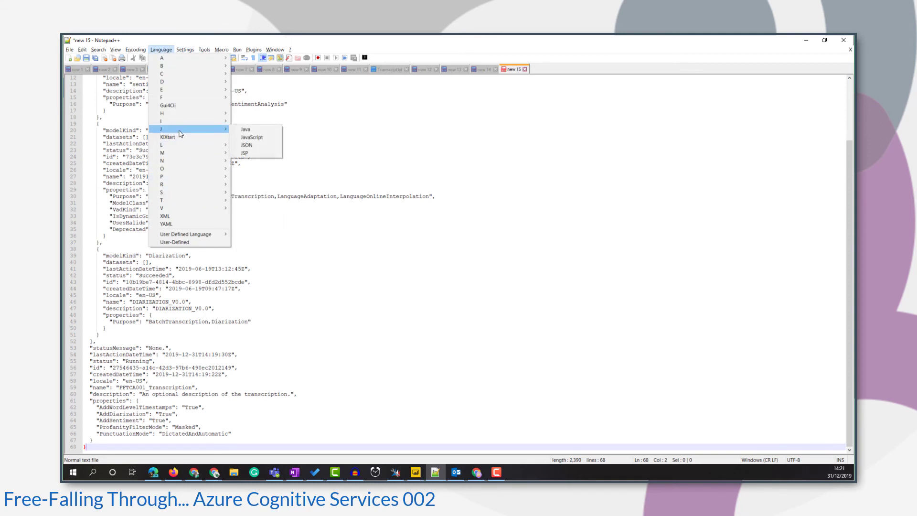
click(249, 144)
scroll(563, 304, up, 4)
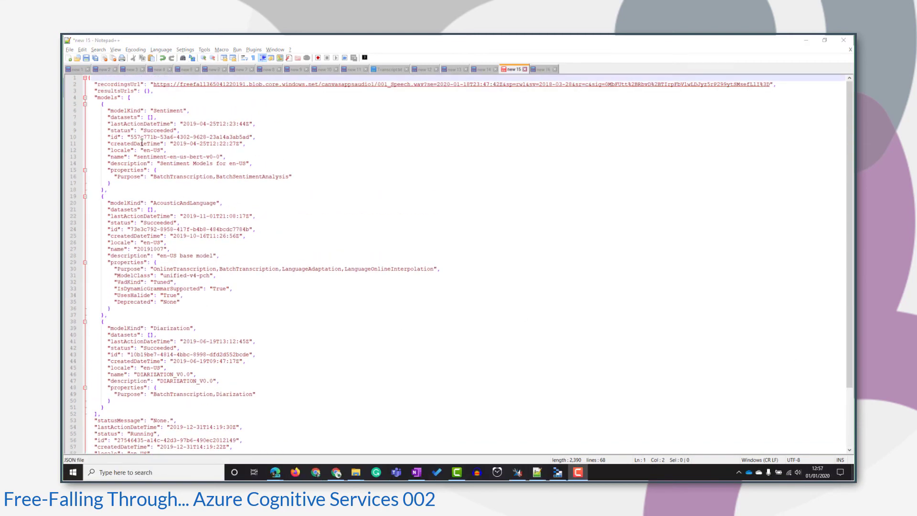
Step: Collapse the models array on line 4, exposing the Running status and transcription id
click(85, 97)
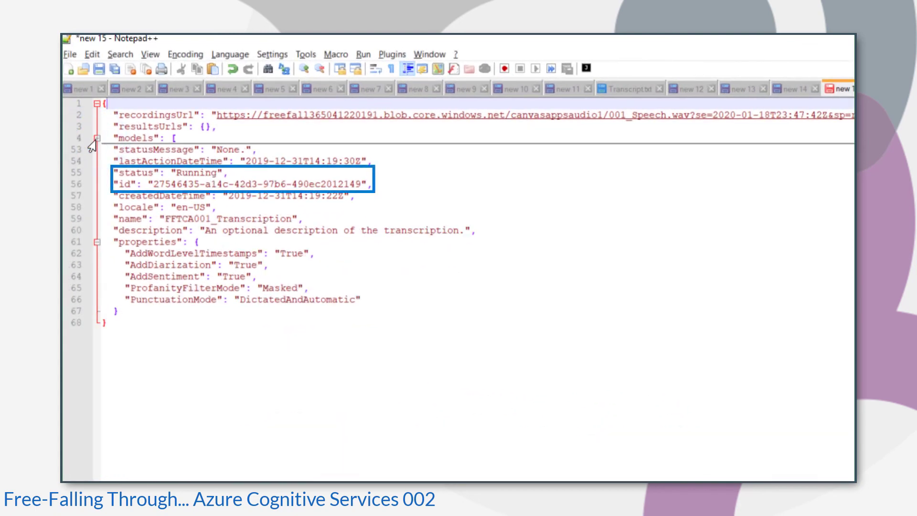